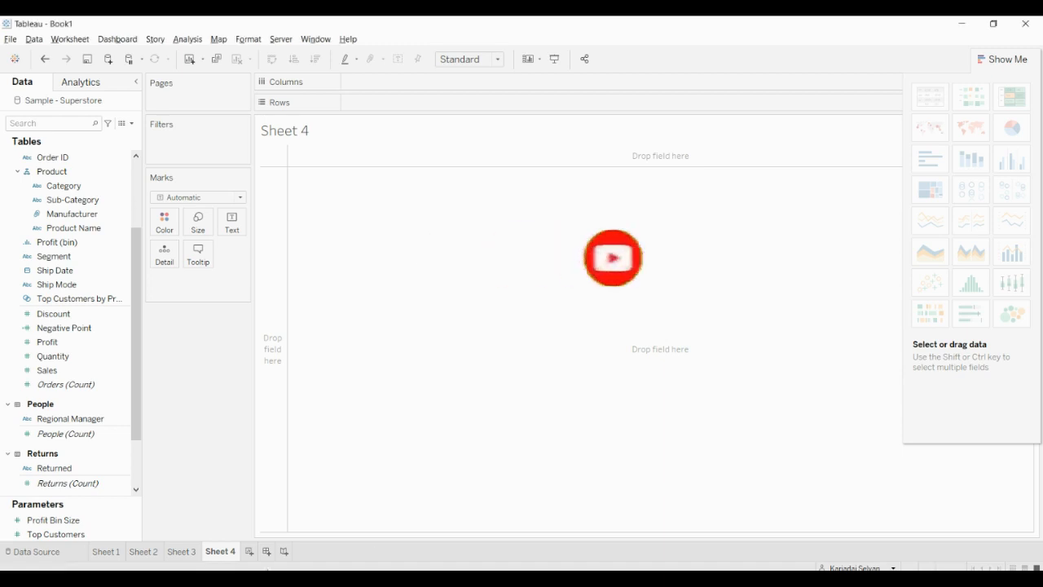
# Add the Sales measure to the Rows of Sheet 4 as a vertical bar
pyautogui.scroll(-3, 133, 406)
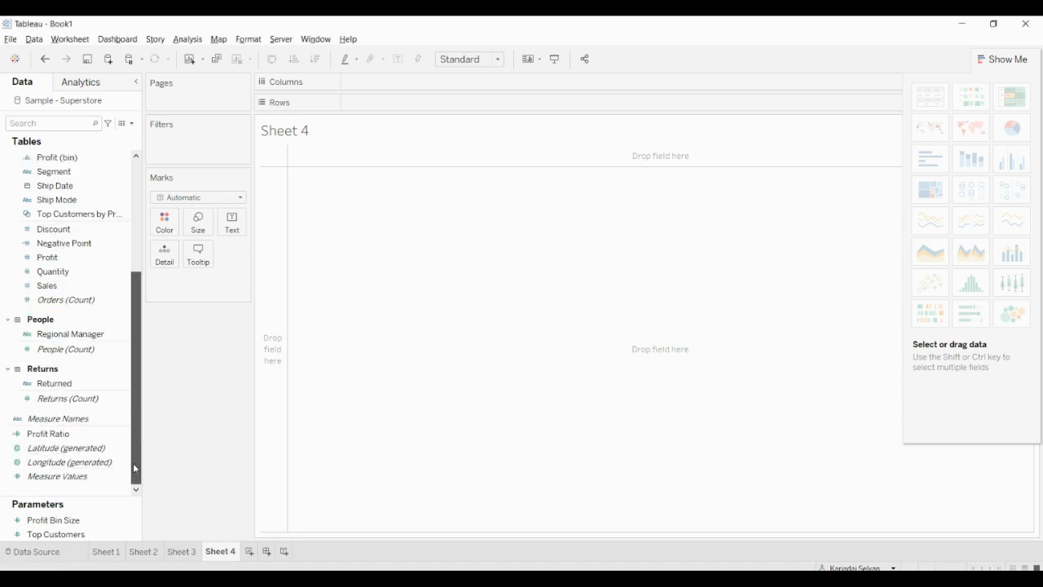
pyautogui.click(85, 286)
pyautogui.moveTo(86, 289)
pyautogui.mouseDown()
pyautogui.moveTo(383, 135)
pyautogui.moveTo(400, 105)
pyautogui.mouseUp()
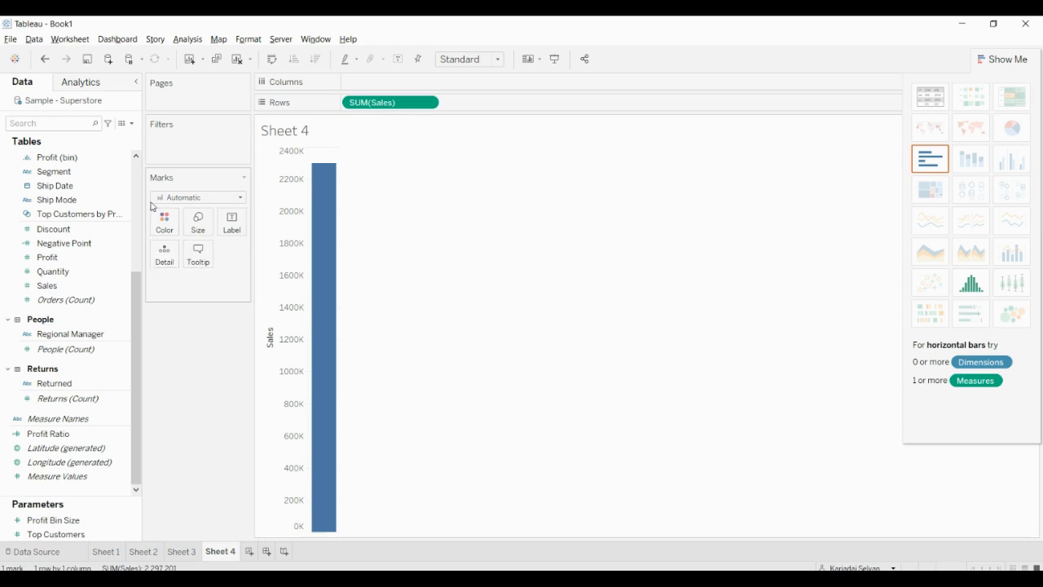
# Color the Sales bar by Region from the Location hierarchy
pyautogui.moveTo(134, 313); pyautogui.dragTo(134, 203)
pyautogui.click(17, 187)
pyautogui.click(17, 187)
pyautogui.click(49, 214)
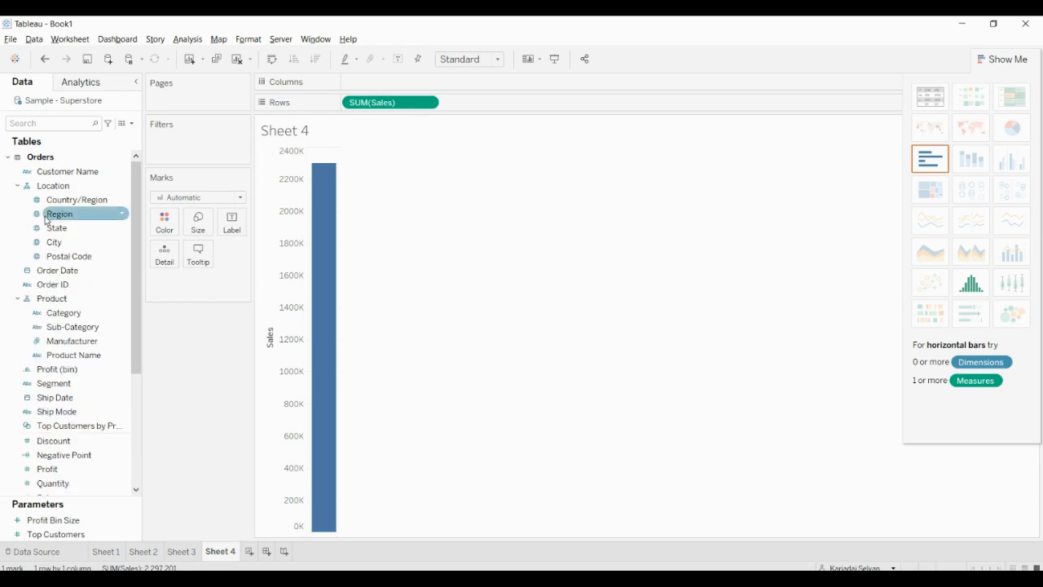
pyautogui.moveTo(46, 218); pyautogui.dragTo(152, 227)
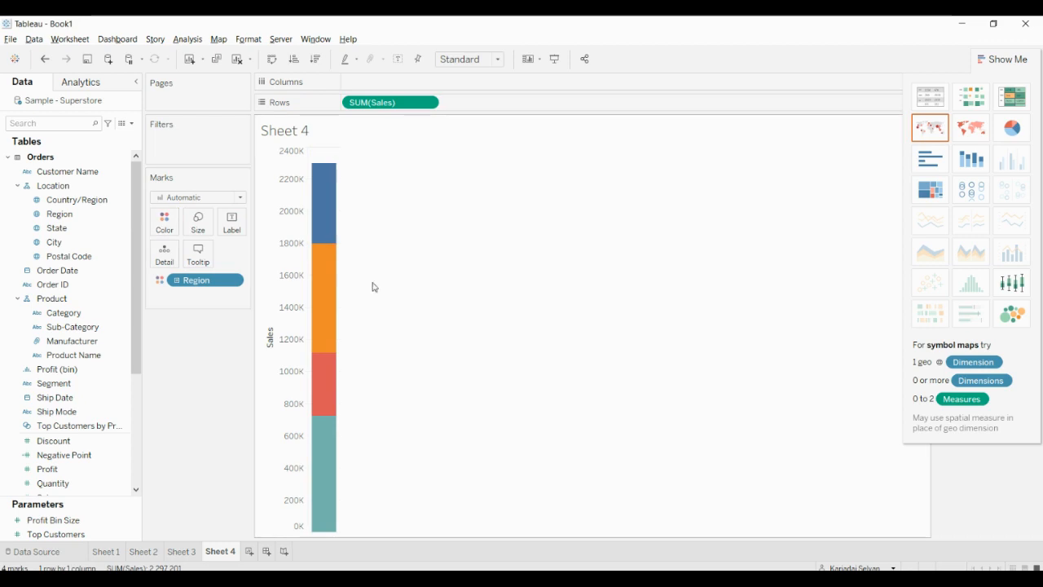
pyautogui.click(343, 331)
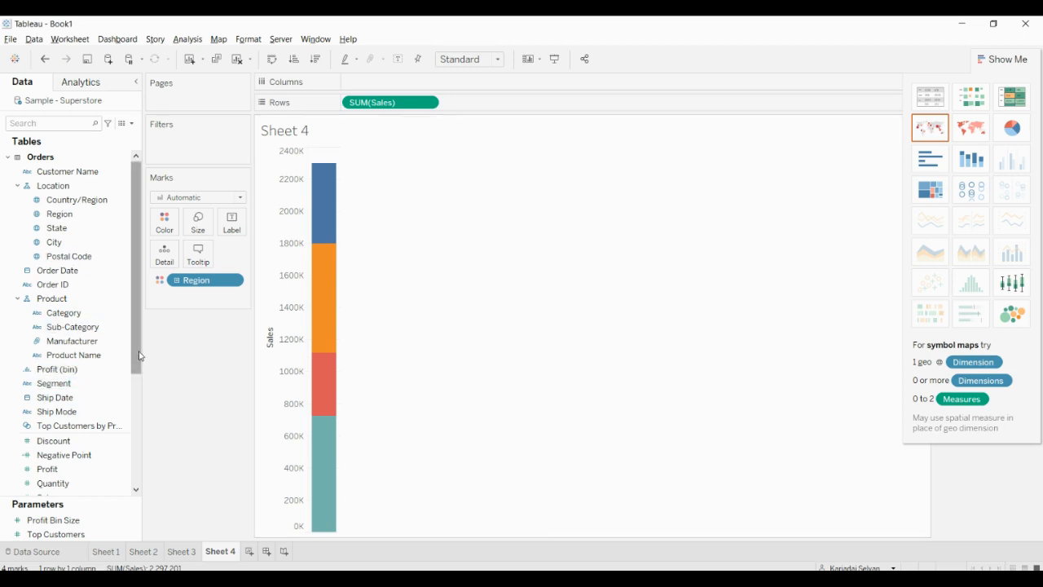
# Size the bar's Region segments by Sales and sort them in descending order
pyautogui.scroll(-3, 134, 367)
pyautogui.moveTo(81, 389); pyautogui.dragTo(198, 231)
pyautogui.moveTo(335, 223)
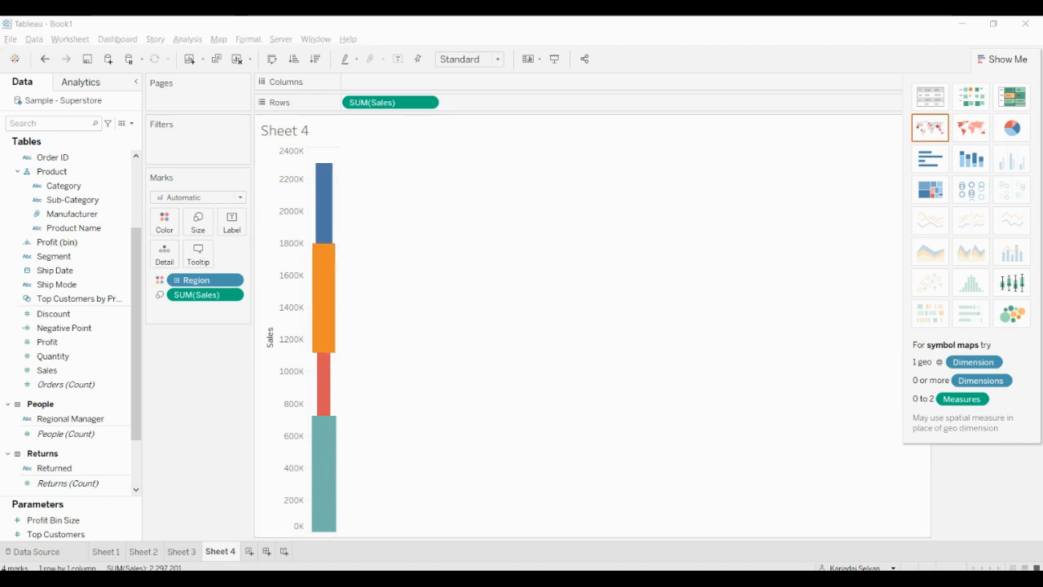
pyautogui.click(315, 63)
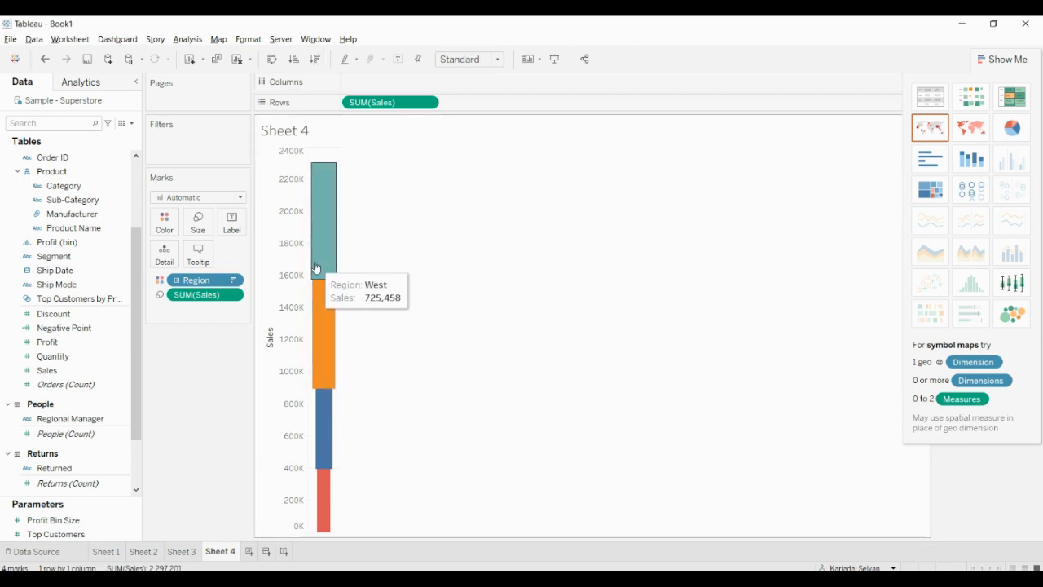
# Fit the stacked Region bar to Entire View
pyautogui.hotkey('alt', 'Tab')
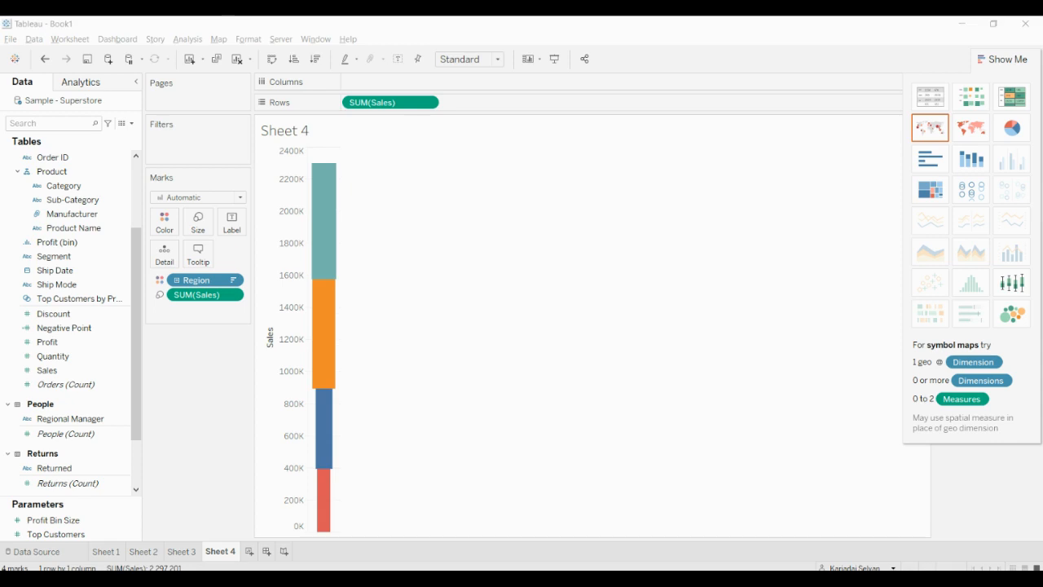
pyautogui.hotkey('alt', 'Tab')
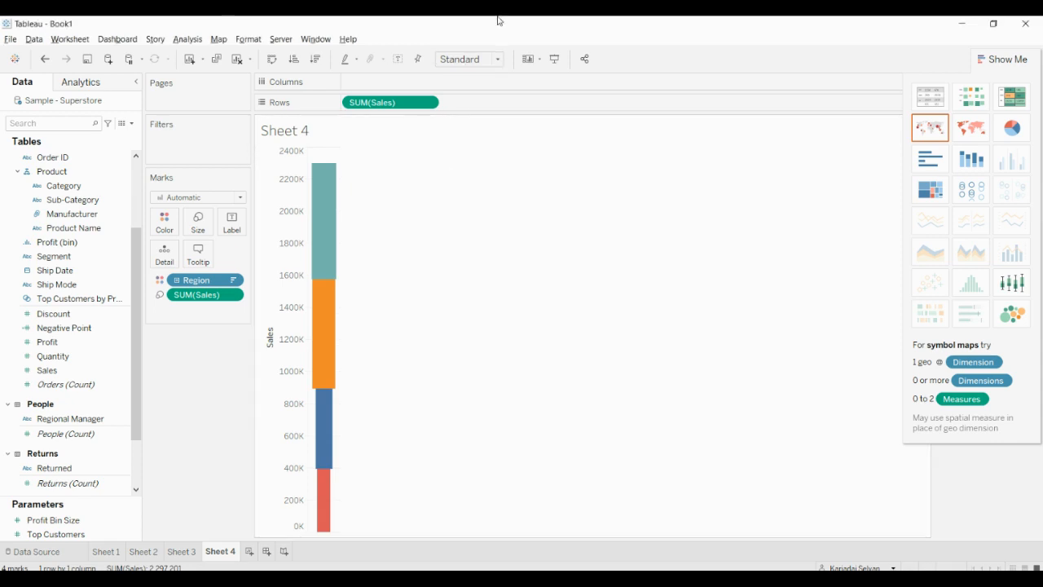
pyautogui.click(497, 61)
pyautogui.click(464, 115)
pyautogui.hotkey('alt', 'Tab')
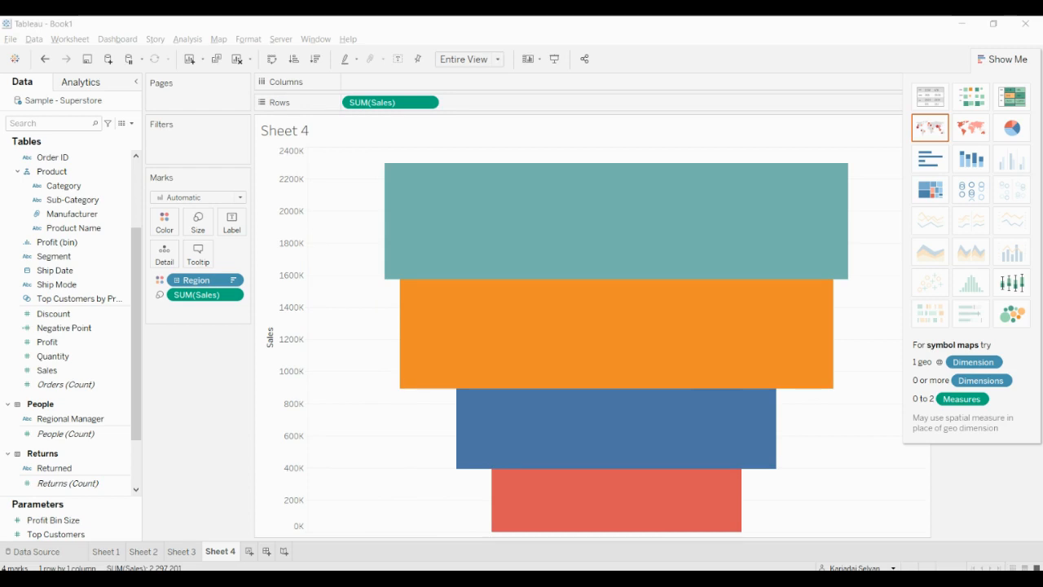
pyautogui.hotkey('alt', 'Tab')
pyautogui.hotkey('alt', 'Tab')
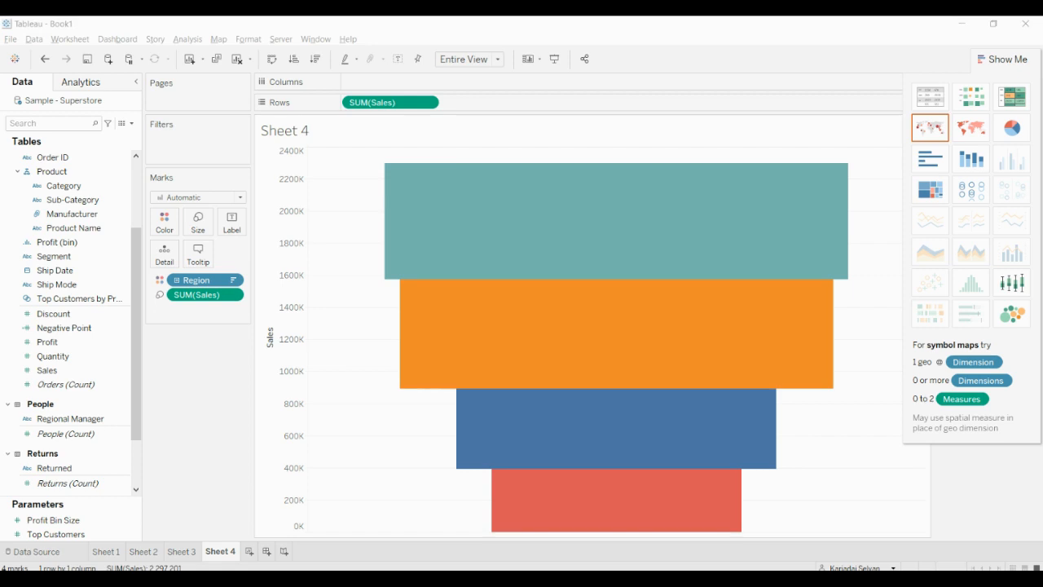
pyautogui.hotkey('alt', 'Tab')
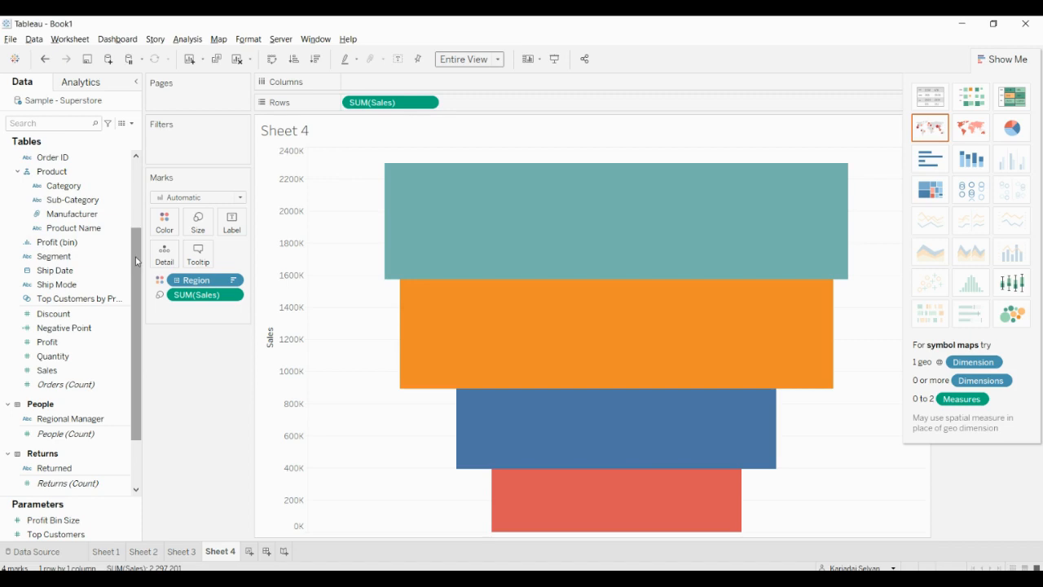
# Label the funnel segments with Region and Sales
pyautogui.moveTo(137, 261); pyautogui.dragTo(137, 201)
pyautogui.click(51, 204)
pyautogui.moveTo(51, 204); pyautogui.dragTo(226, 227)
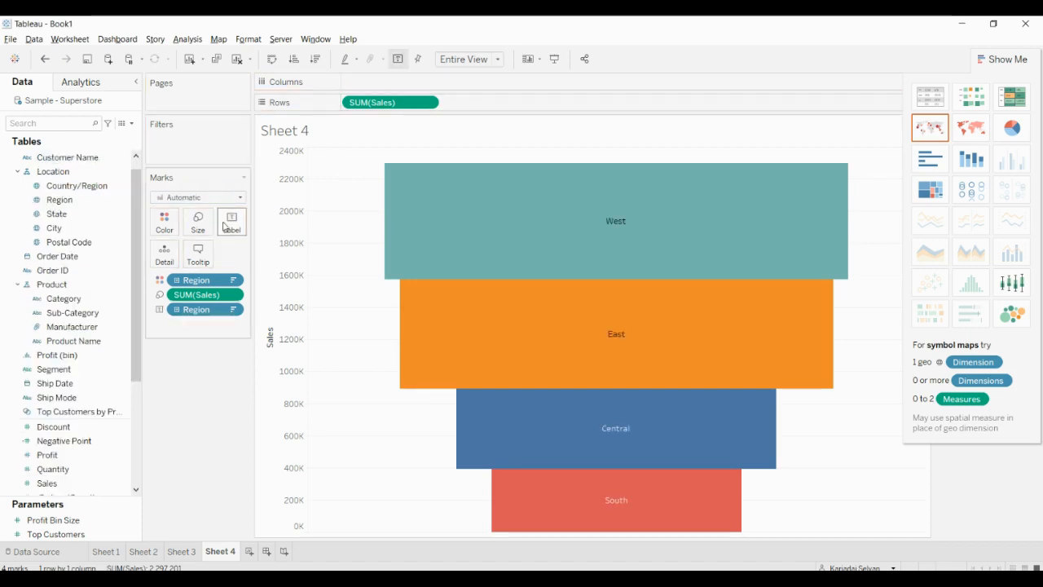
pyautogui.scroll(-5, 95, 329)
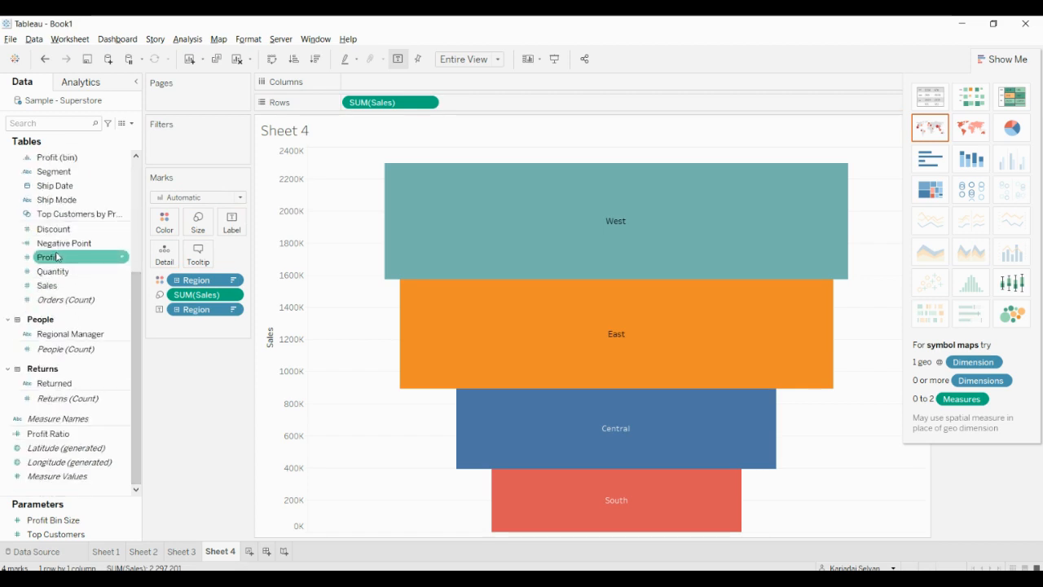
pyautogui.click(53, 285)
pyautogui.moveTo(54, 285); pyautogui.dragTo(235, 227)
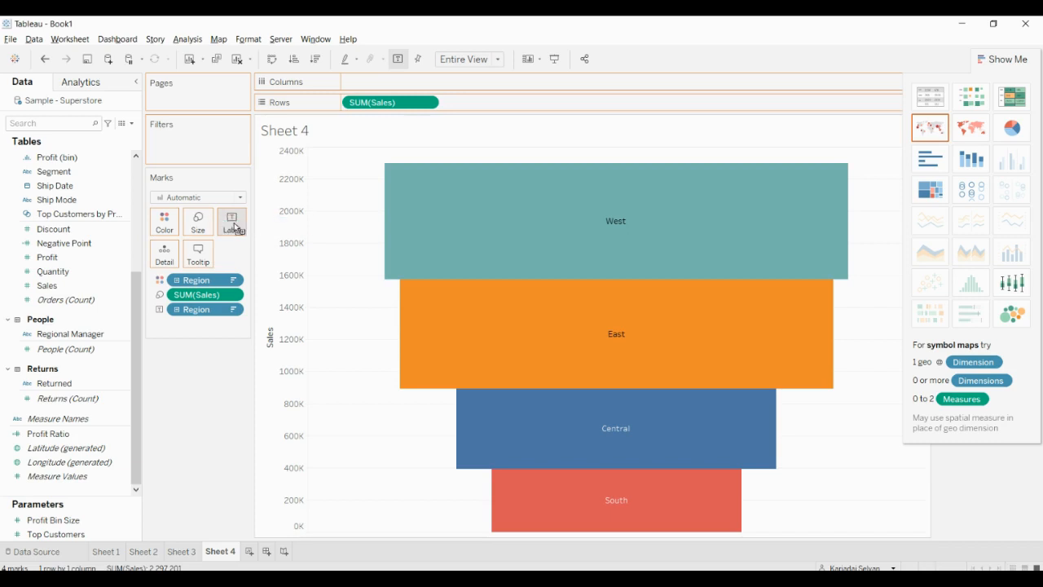
pyautogui.moveTo(570, 273)
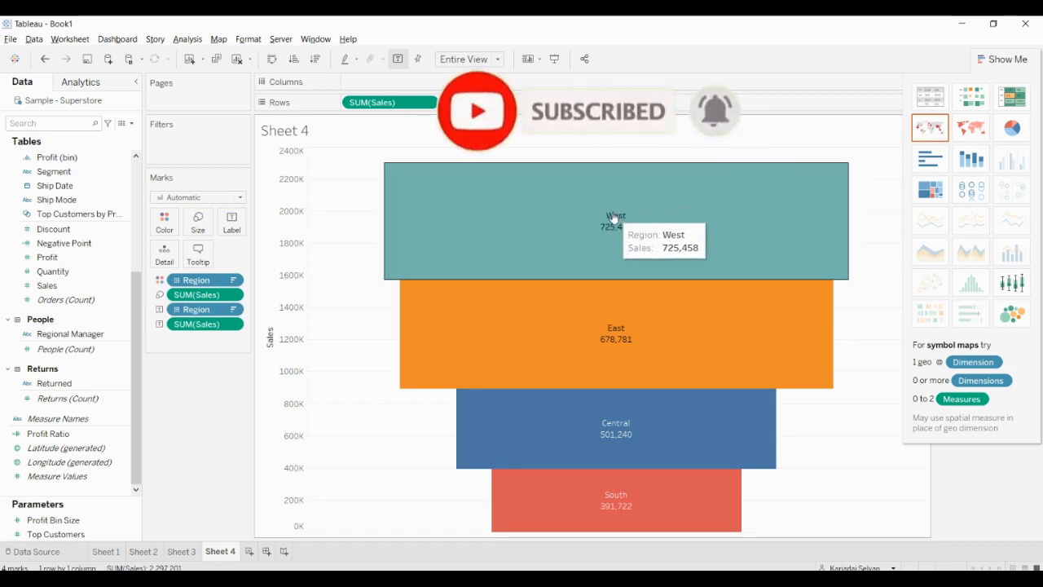
# Add a new worksheet and chart Profit by Ship Mode, with Ship Mode on Columns and Profit on Rows
pyautogui.click(250, 552)
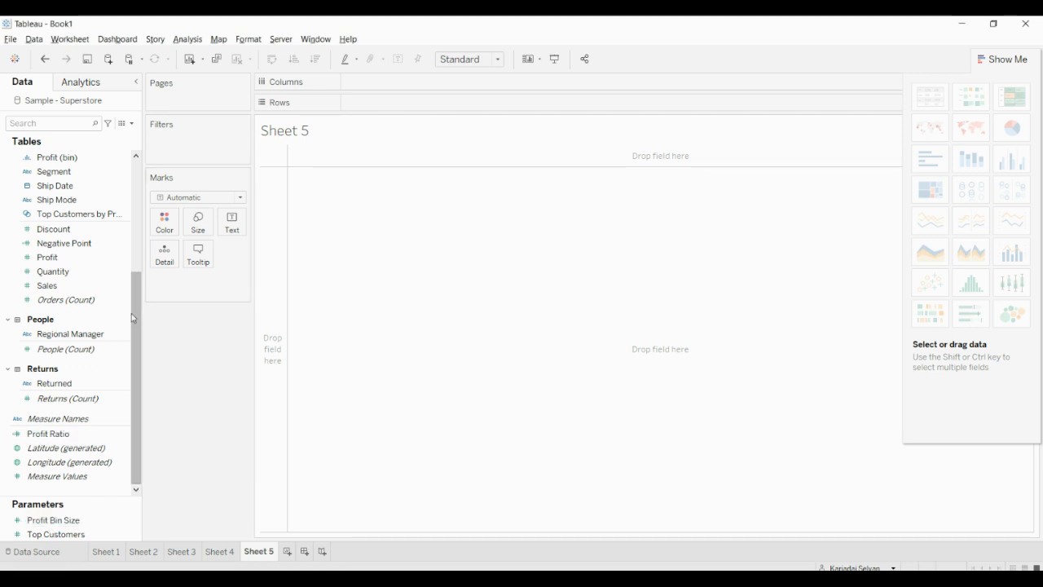
pyautogui.scroll(3, 134, 313)
pyautogui.moveTo(45, 341); pyautogui.dragTo(380, 82)
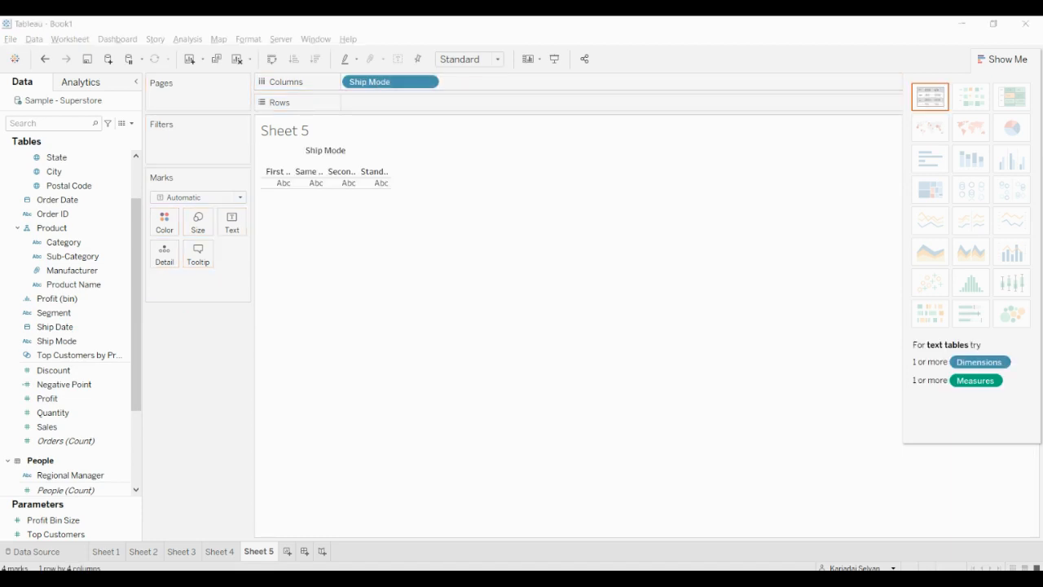
pyautogui.click(52, 400)
pyautogui.moveTo(52, 405); pyautogui.dragTo(360, 102)
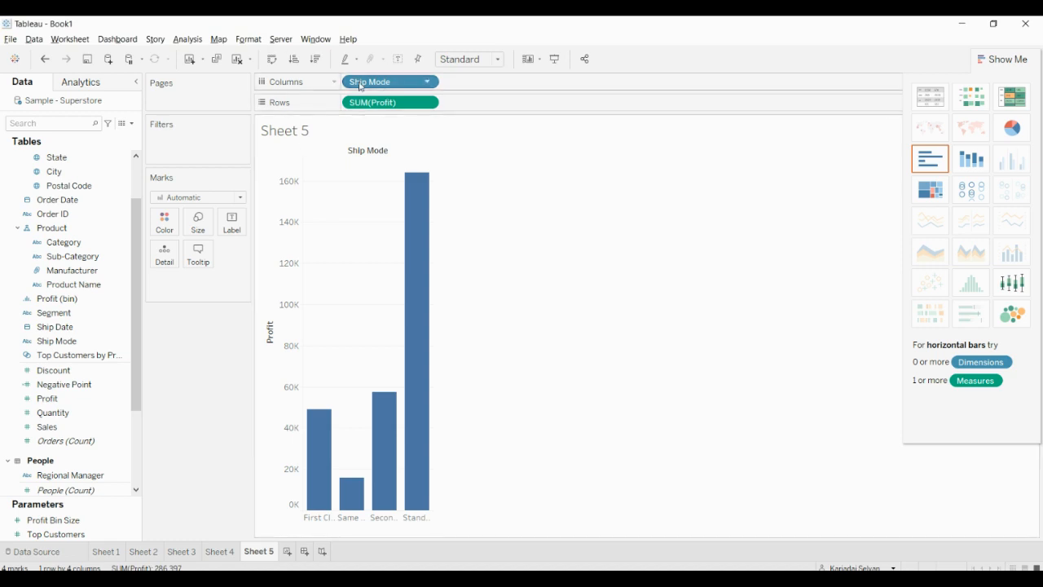
# Swap the rows and columns of the Ship Mode chart and sort Ship Mode descending by Profit
pyautogui.click(272, 59)
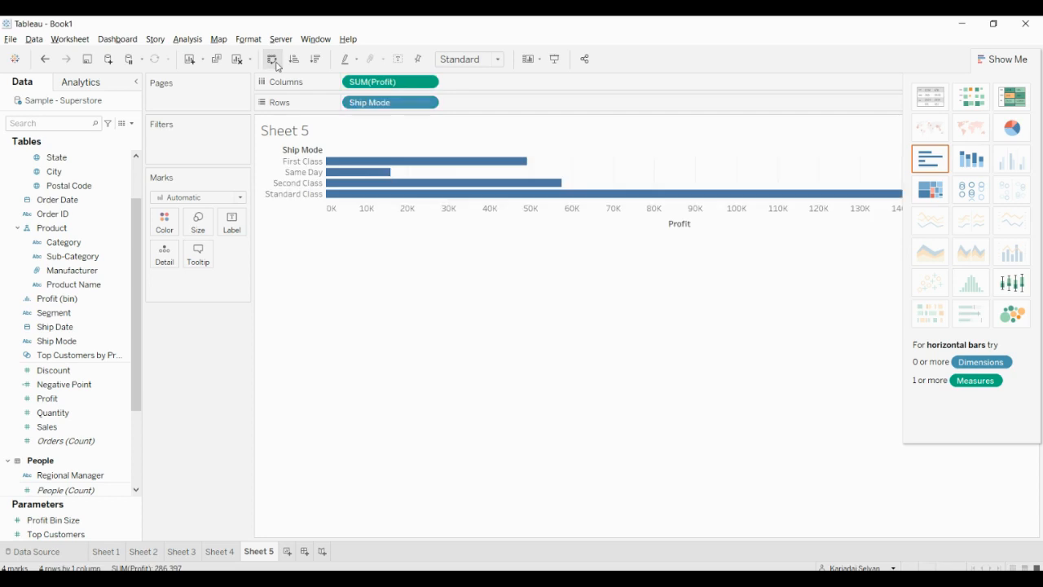
pyautogui.click(417, 245)
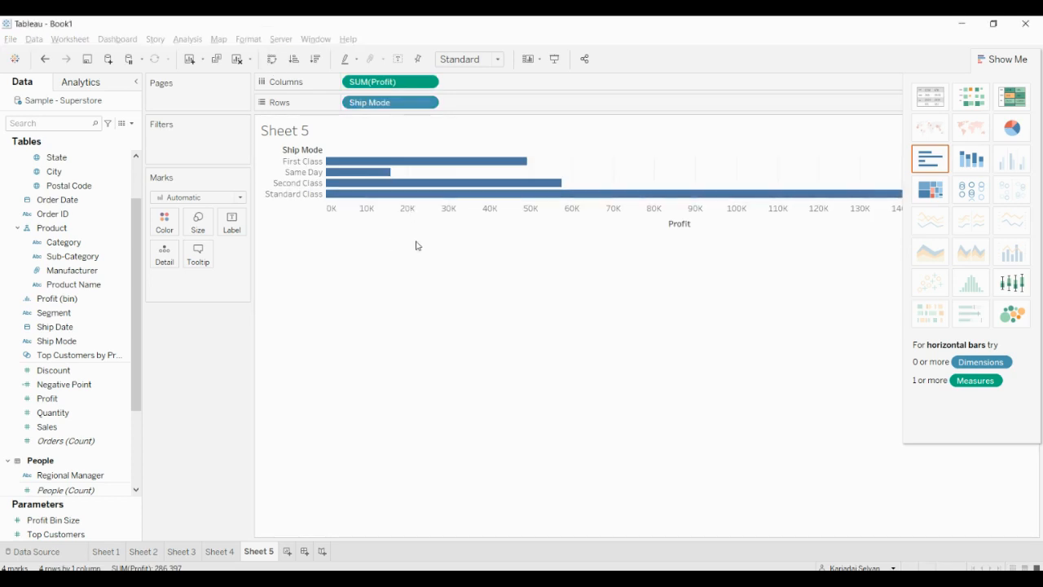
pyautogui.click(316, 60)
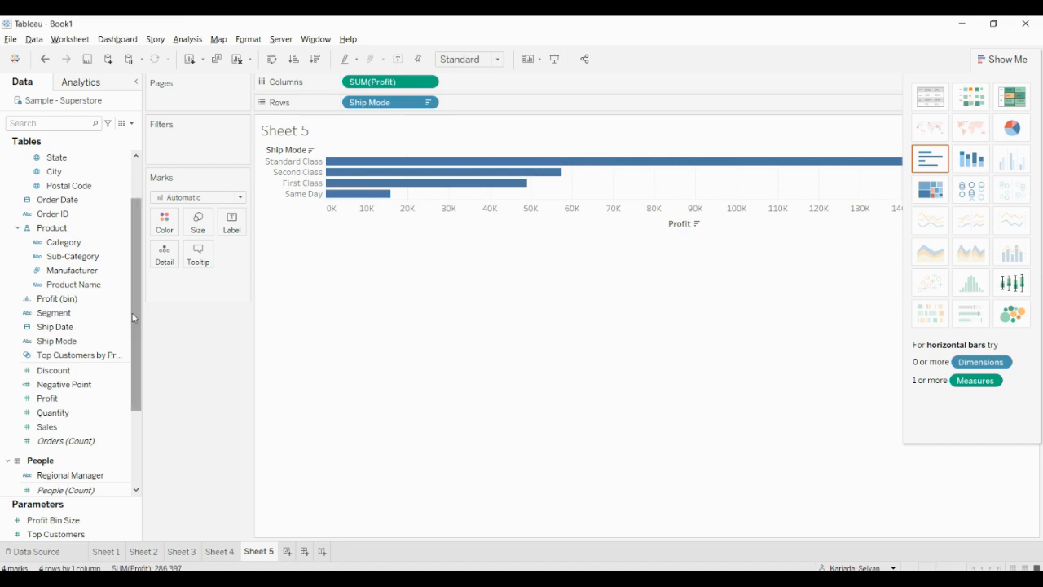
# Change the Ship Mode chart's mark type to Area and fit it to Entire View
pyautogui.click(241, 198)
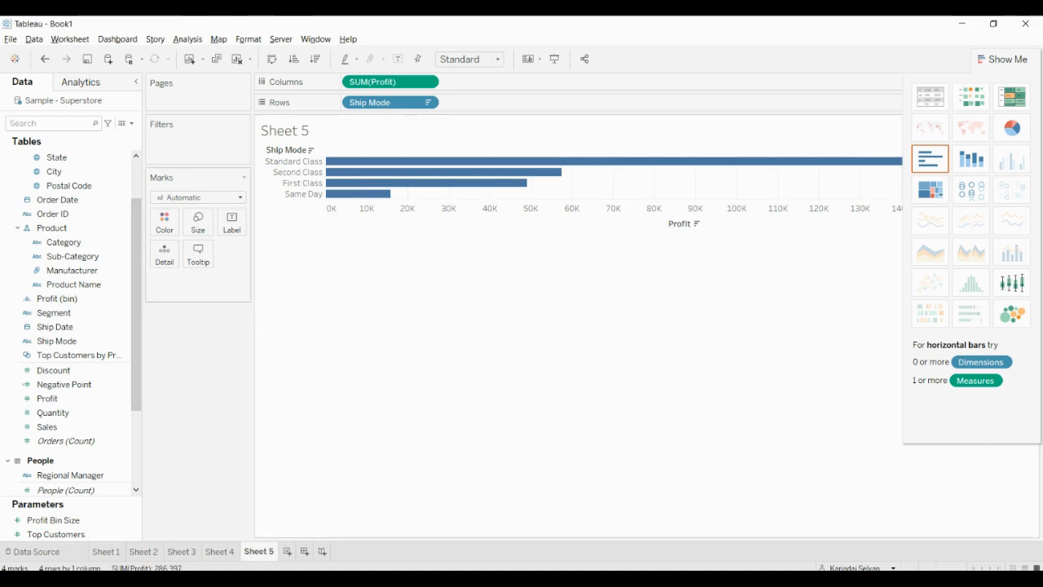
pyautogui.click(204, 256)
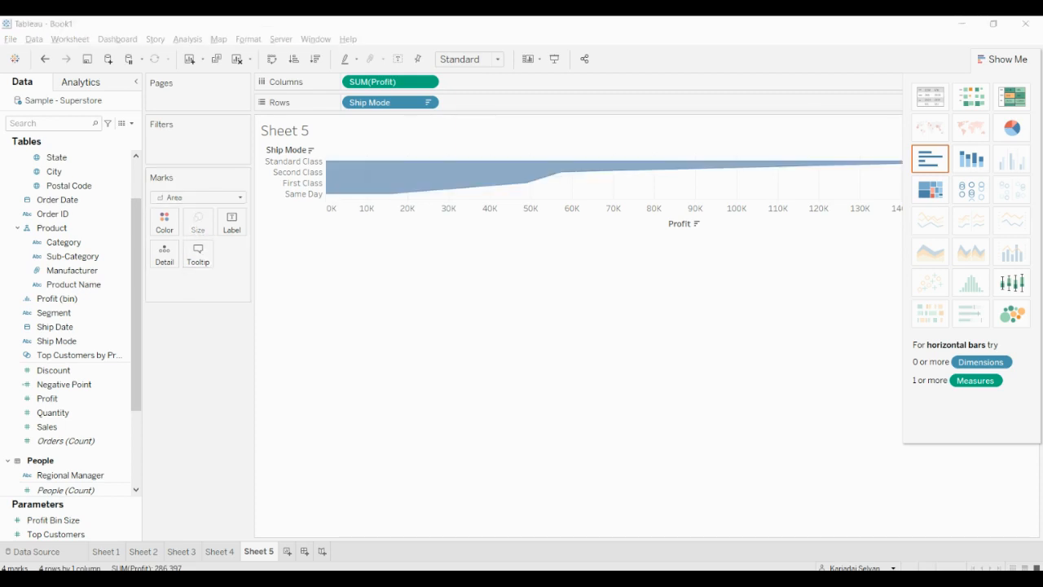
pyautogui.click(499, 60)
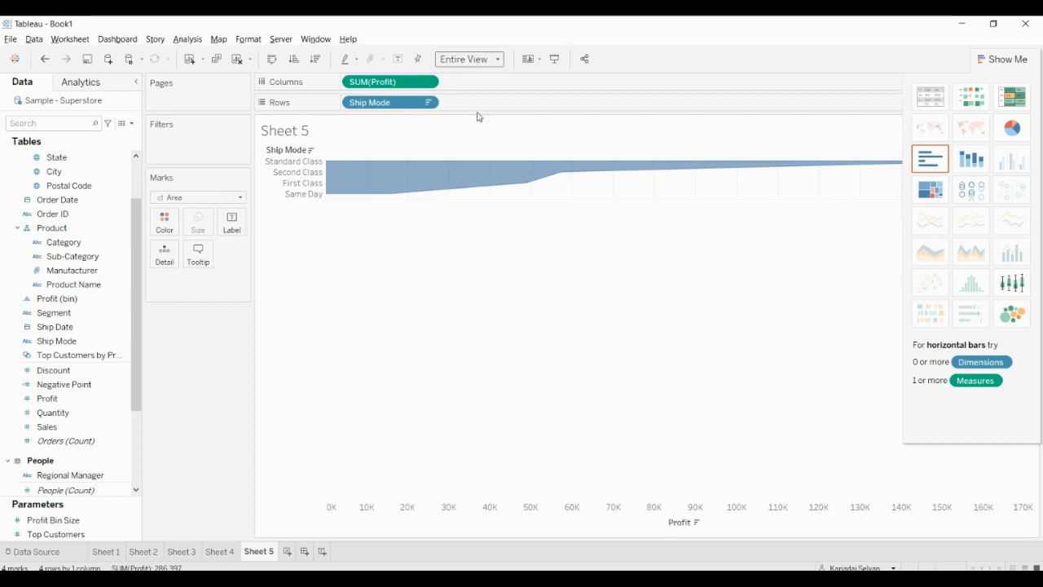
pyautogui.click(478, 114)
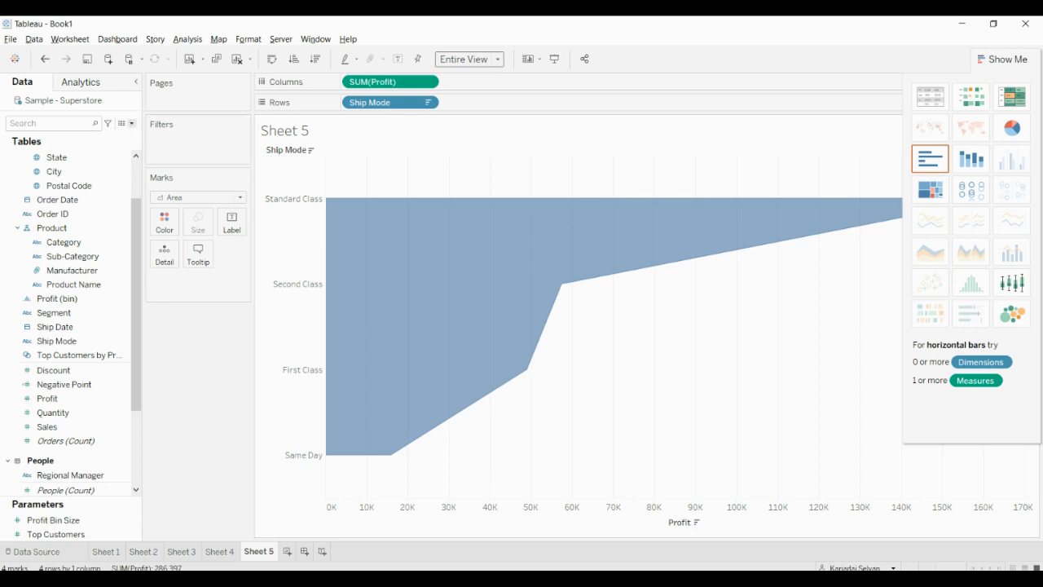
# Create a calculated field named Negative Profit with the formula -[Profit] and place it before Profit on Columns
pyautogui.write('Negative Profit')
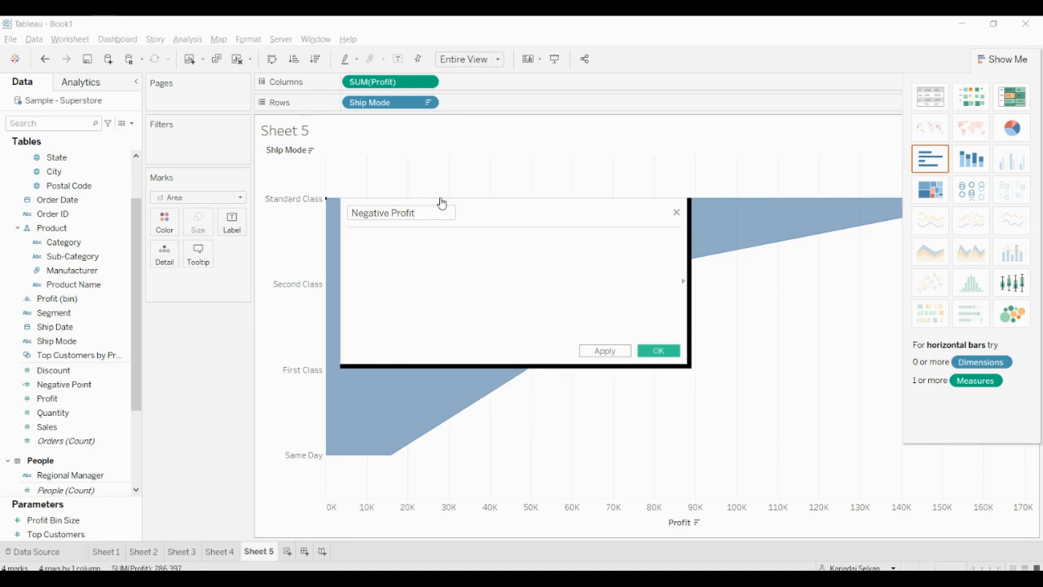
pyautogui.write('pr')
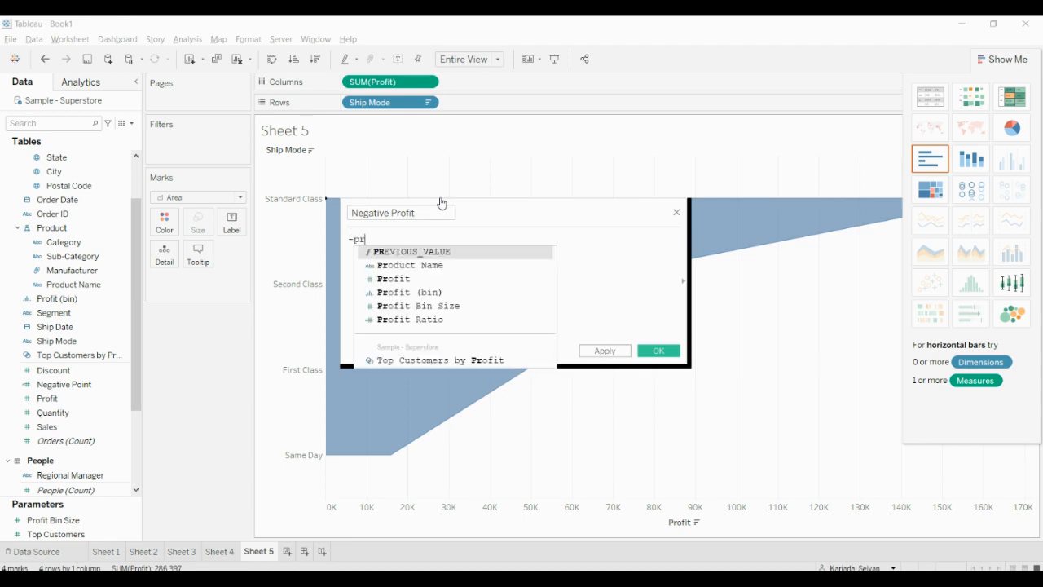
pyautogui.press('Down')
pyautogui.press('Down')
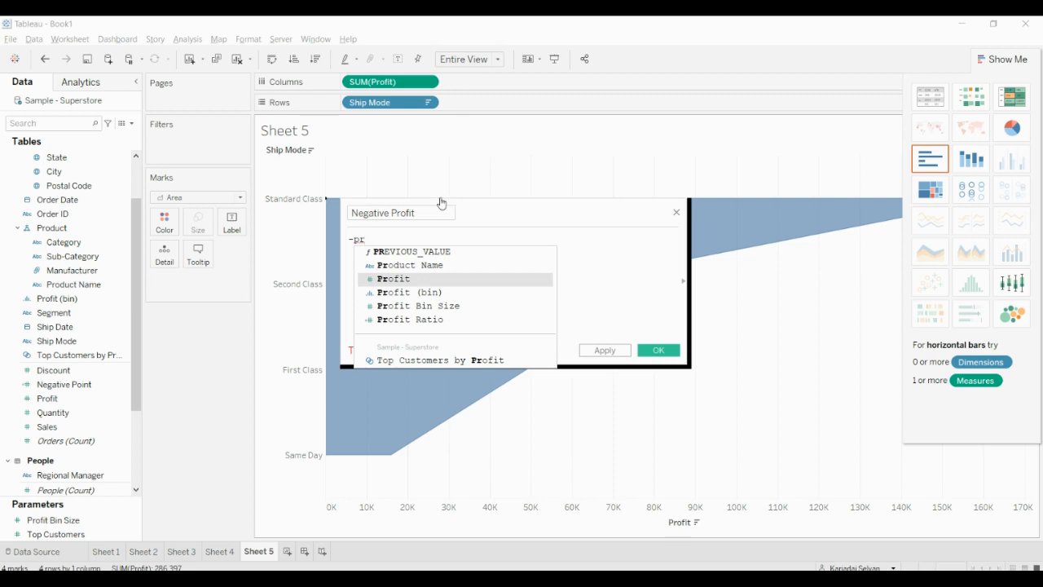
pyautogui.click(384, 280)
pyautogui.click(659, 351)
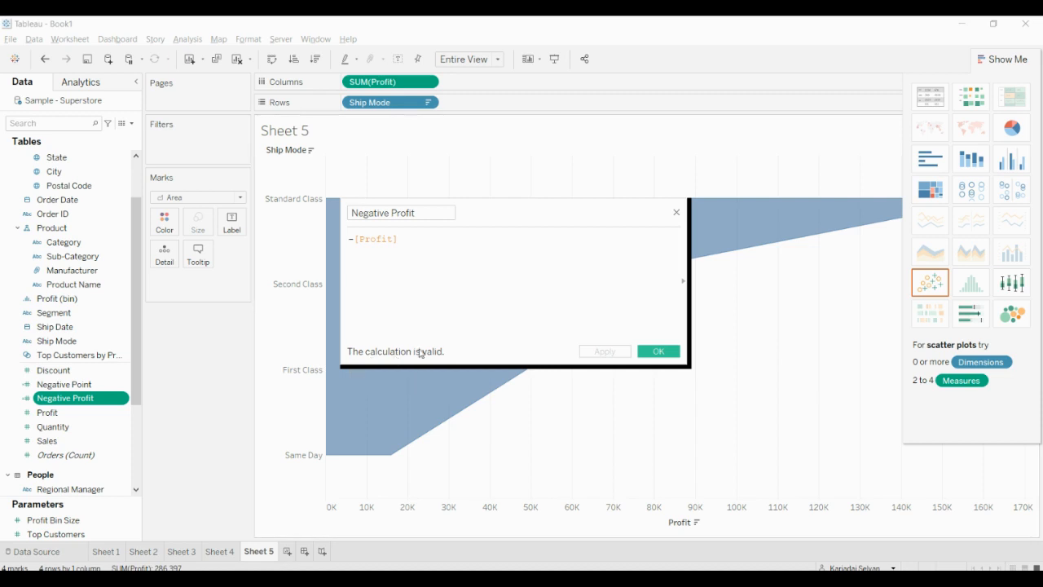
pyautogui.click(659, 351)
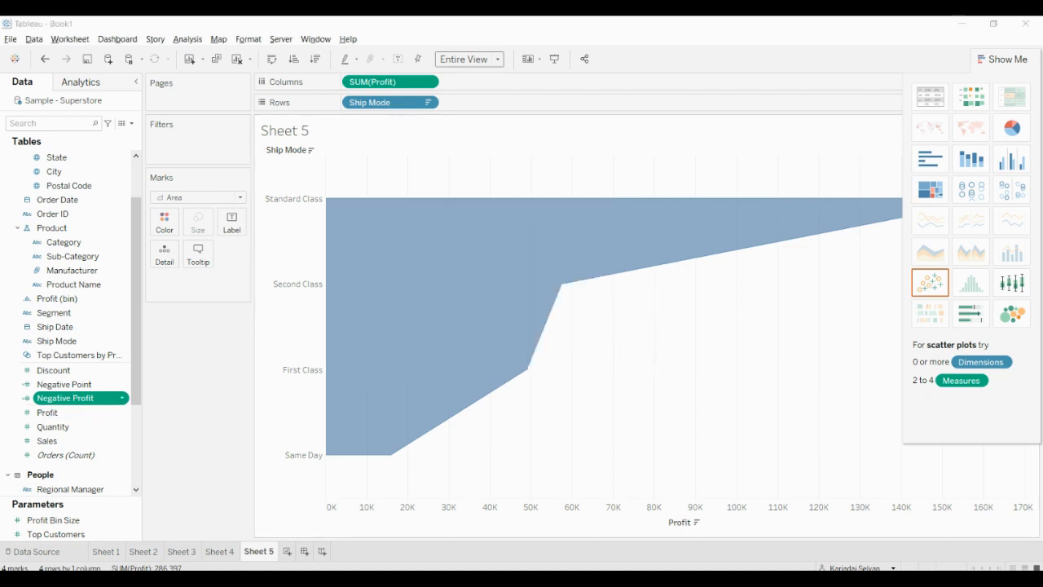
pyautogui.moveTo(70, 401); pyautogui.dragTo(369, 85)
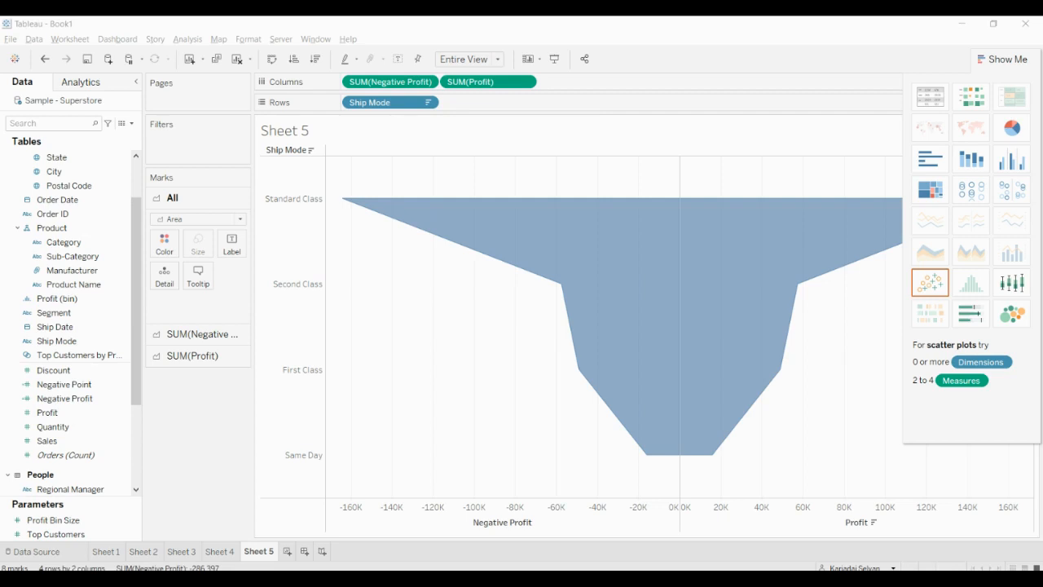
# Label all marks of both area charts with Ship Mode and Sales
pyautogui.moveTo(115, 341); pyautogui.dragTo(236, 244)
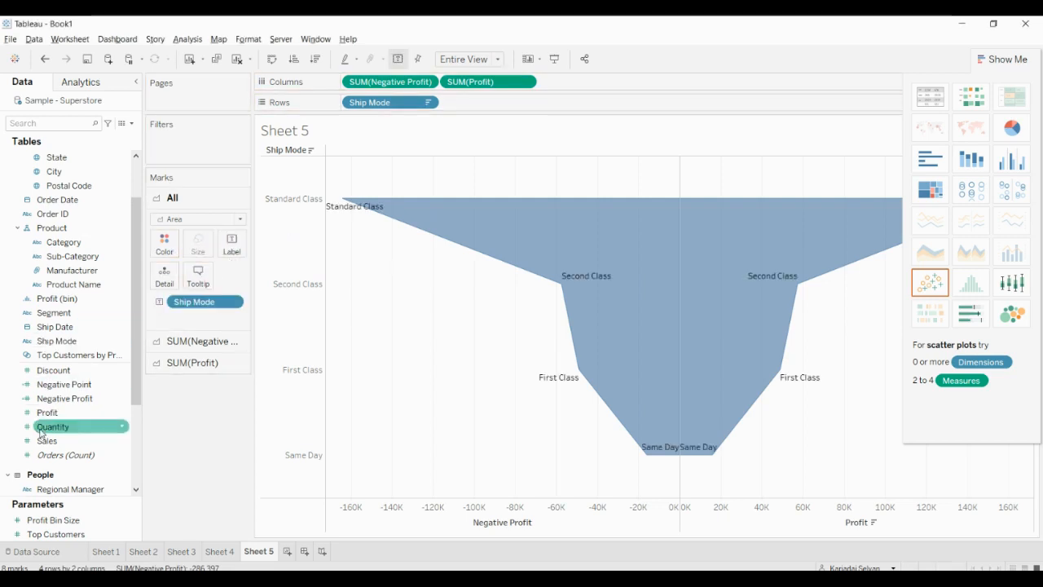
pyautogui.moveTo(41, 447); pyautogui.dragTo(230, 250)
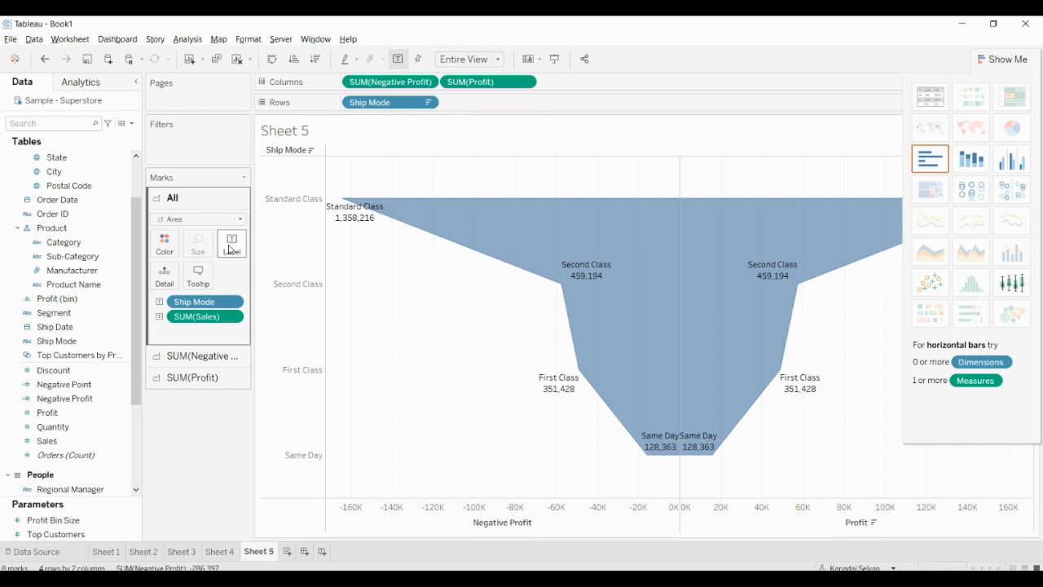
pyautogui.click(492, 530)
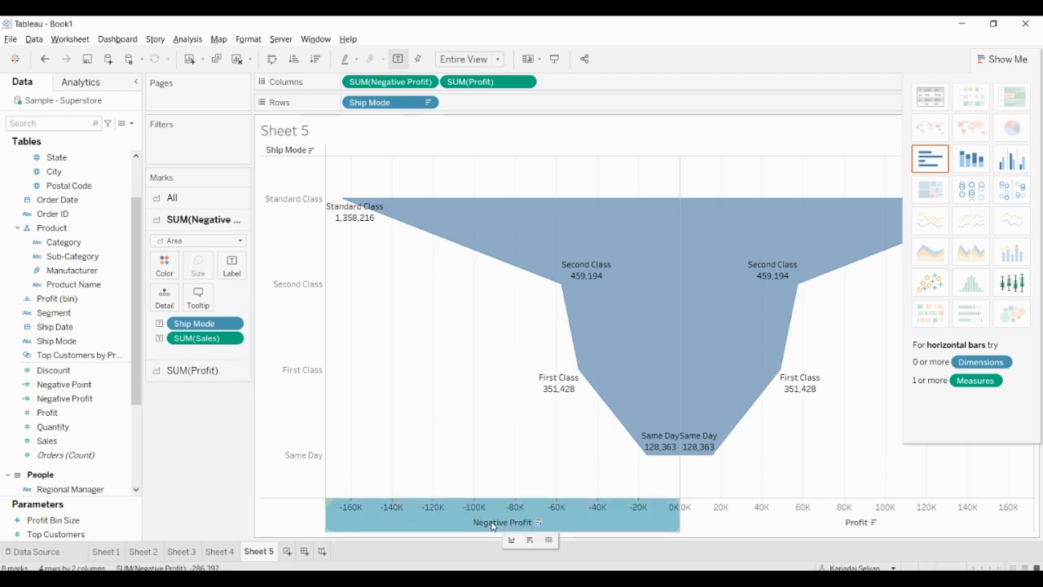
pyautogui.click(858, 533)
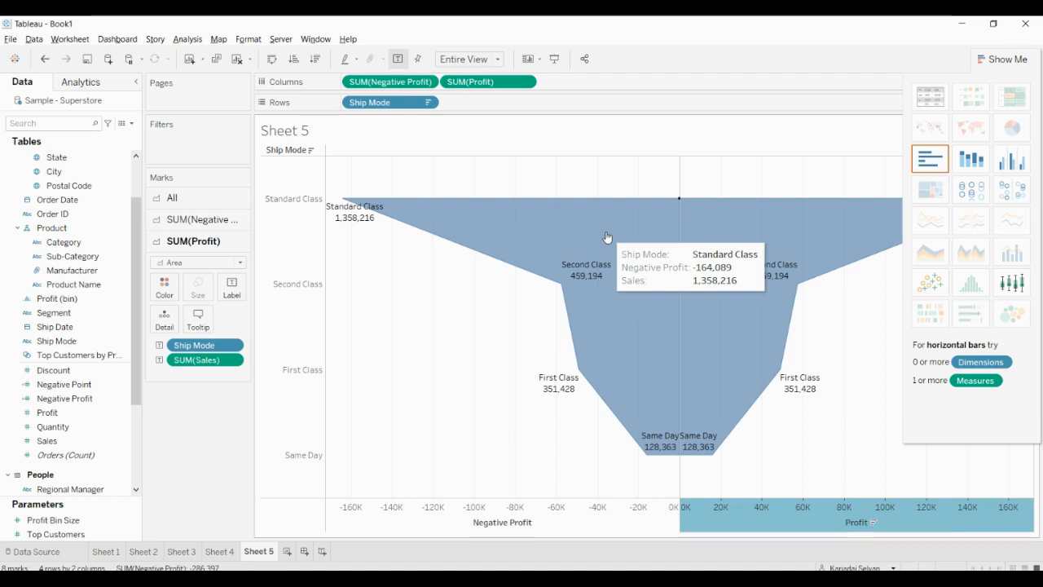
pyautogui.click(192, 225)
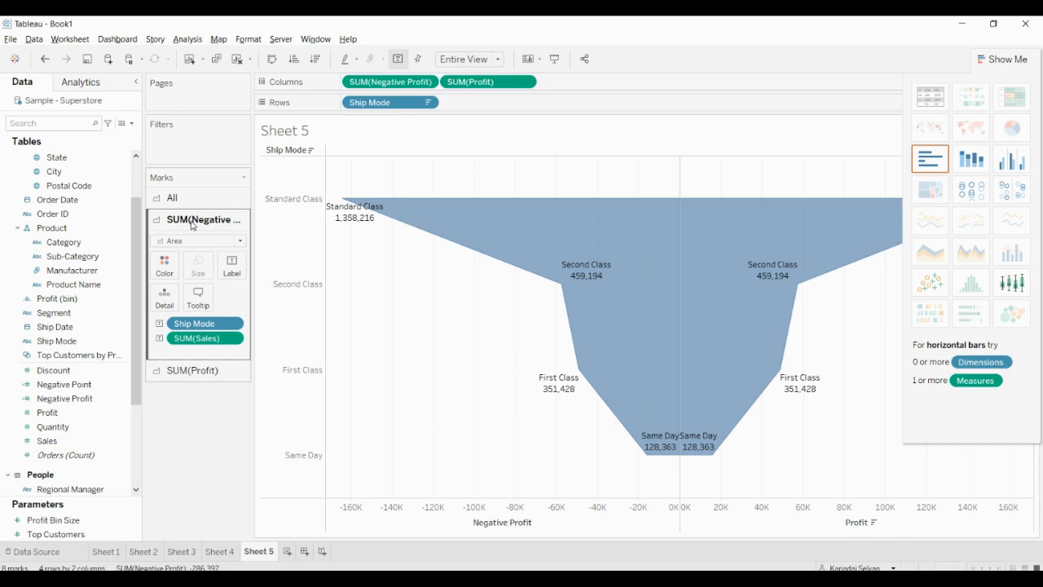
pyautogui.click(180, 373)
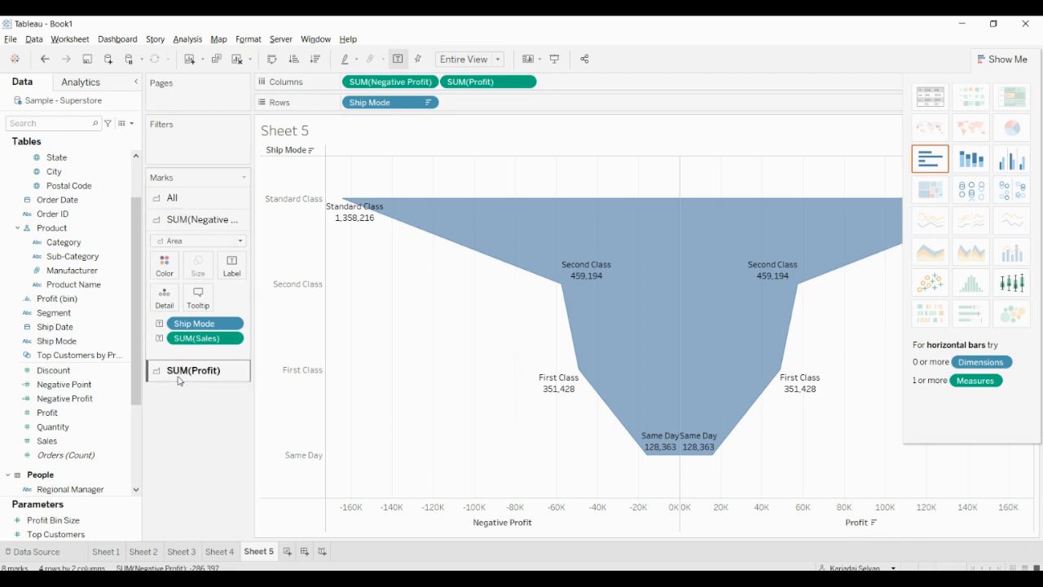
# Set the color of the Negative Profit area marks to orange
pyautogui.click(195, 220)
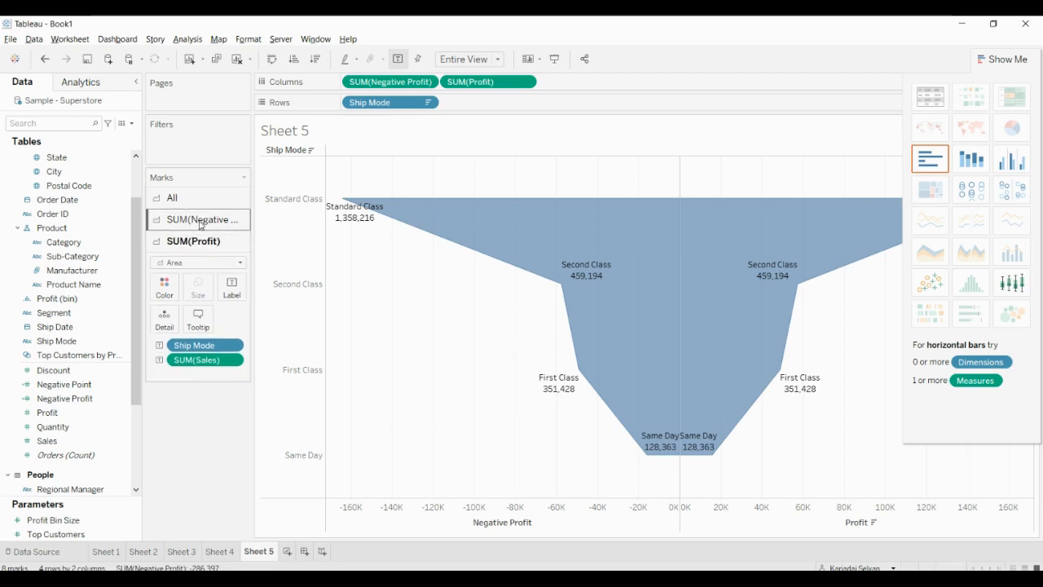
pyautogui.click(162, 263)
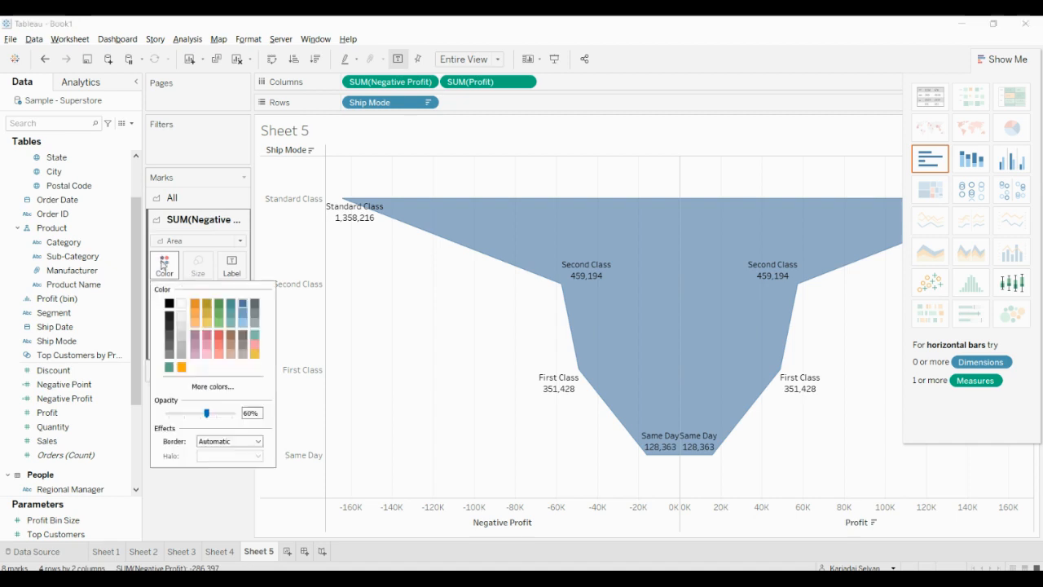
pyautogui.click(197, 306)
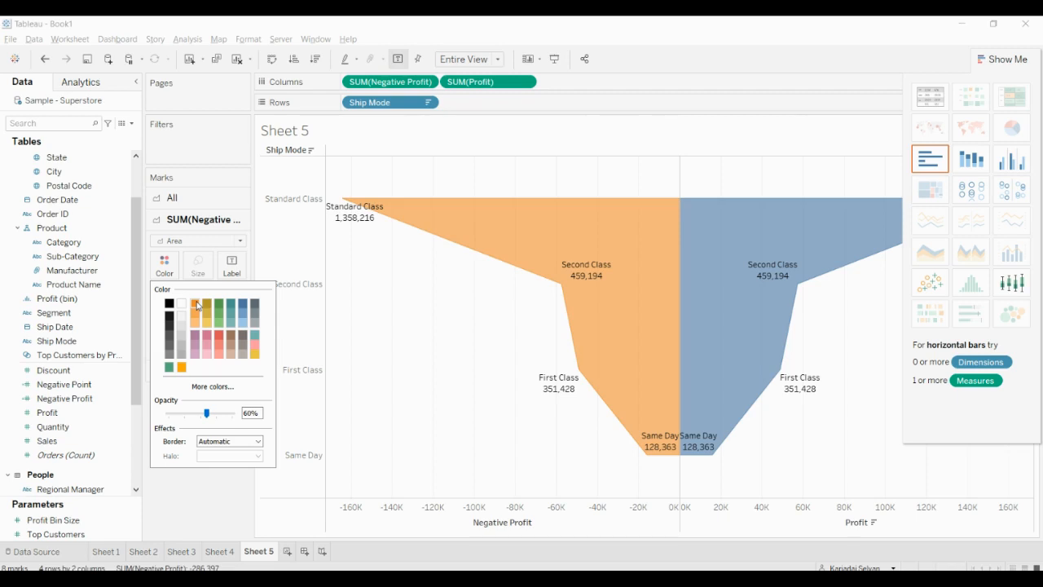
pyautogui.moveTo(741, 229)
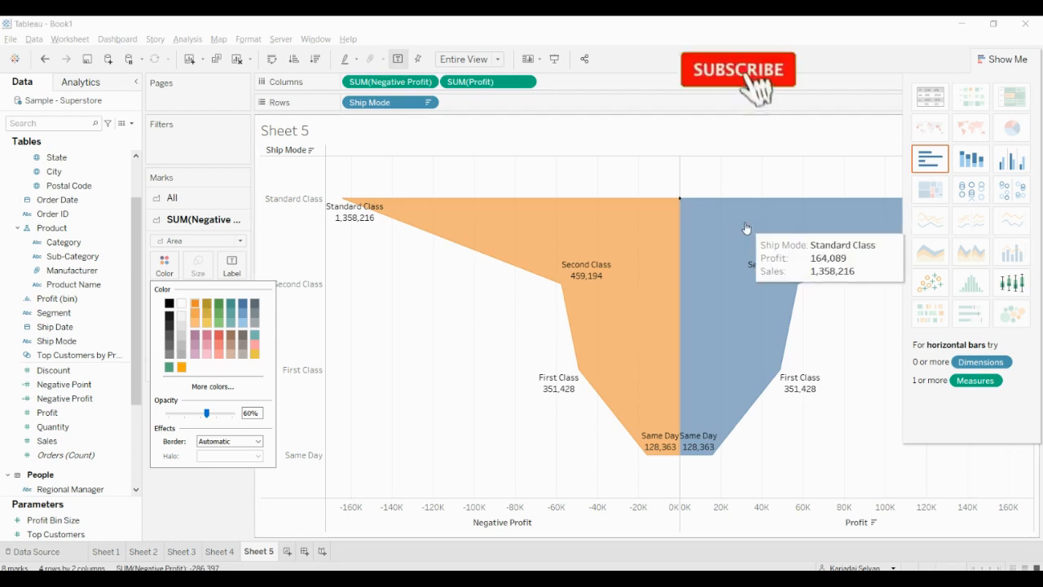
pyautogui.click(203, 528)
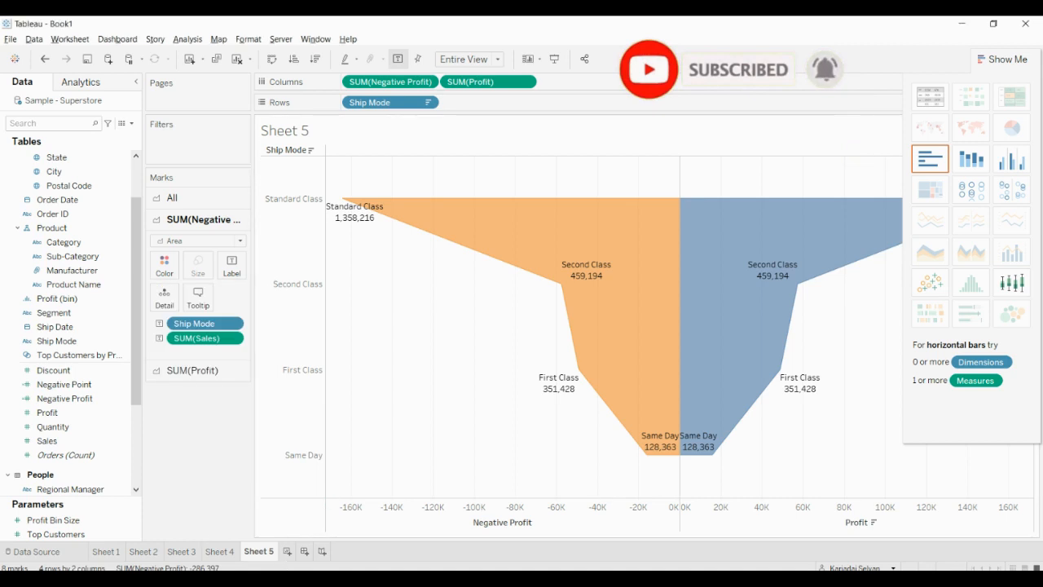